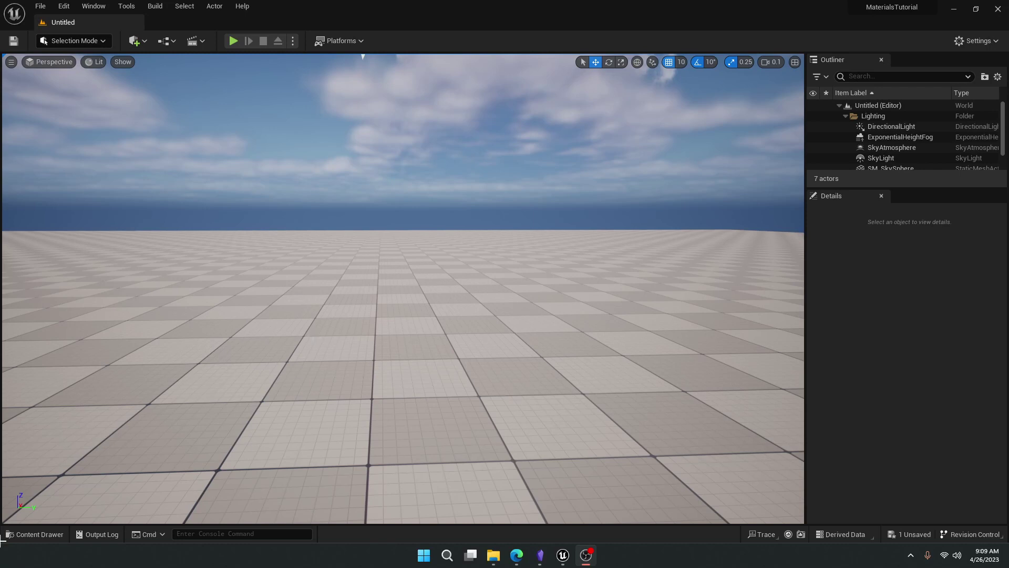
Open the Content Drawer to show the project's Content folders, including MyMaterials and StarterContent.
left_click(40, 534)
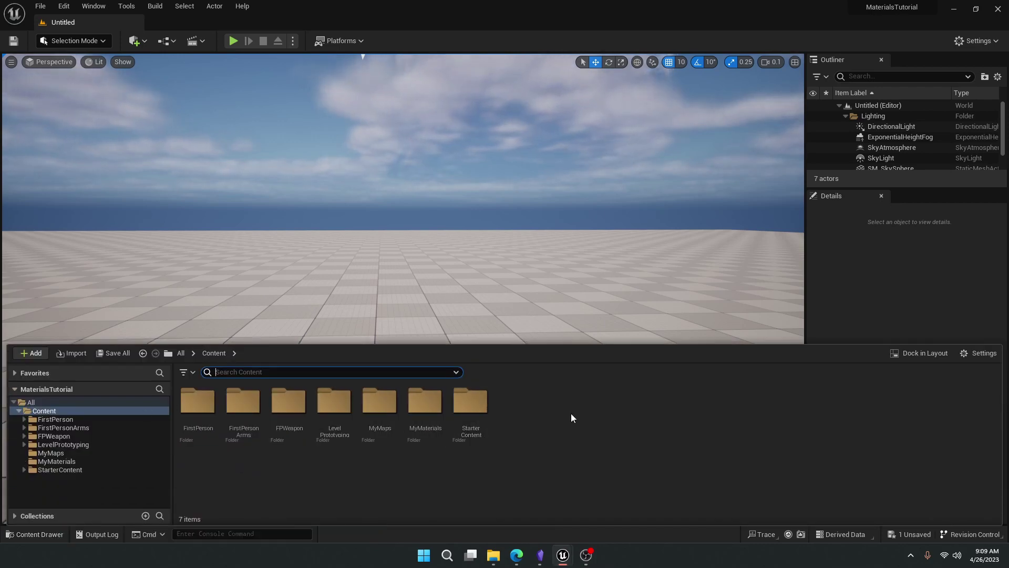
Create a Material asset named M_TestingMaterial_01 in Content and open it in the Material Editor.
right_click(527, 407)
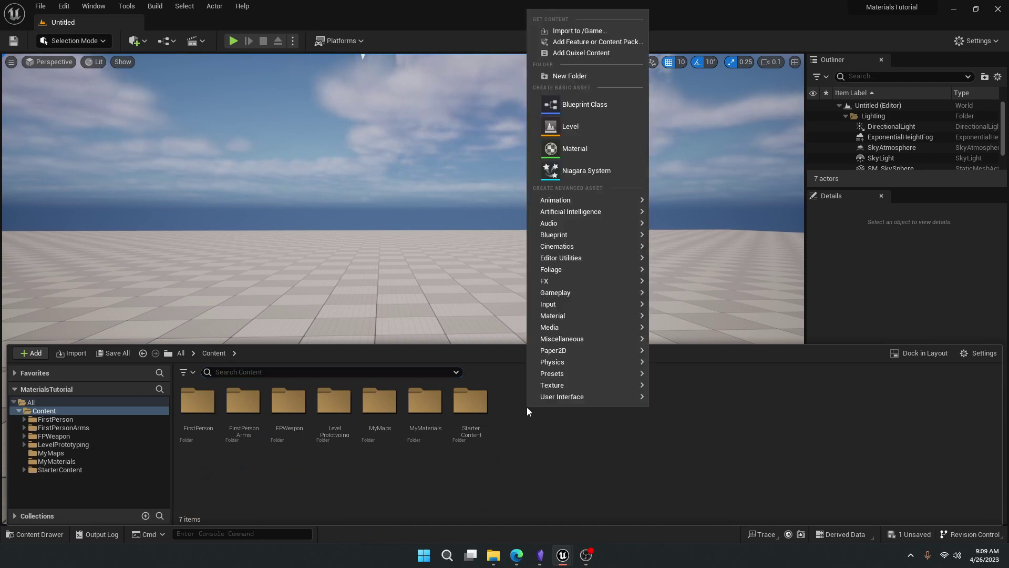
left_click(589, 149)
type("M")
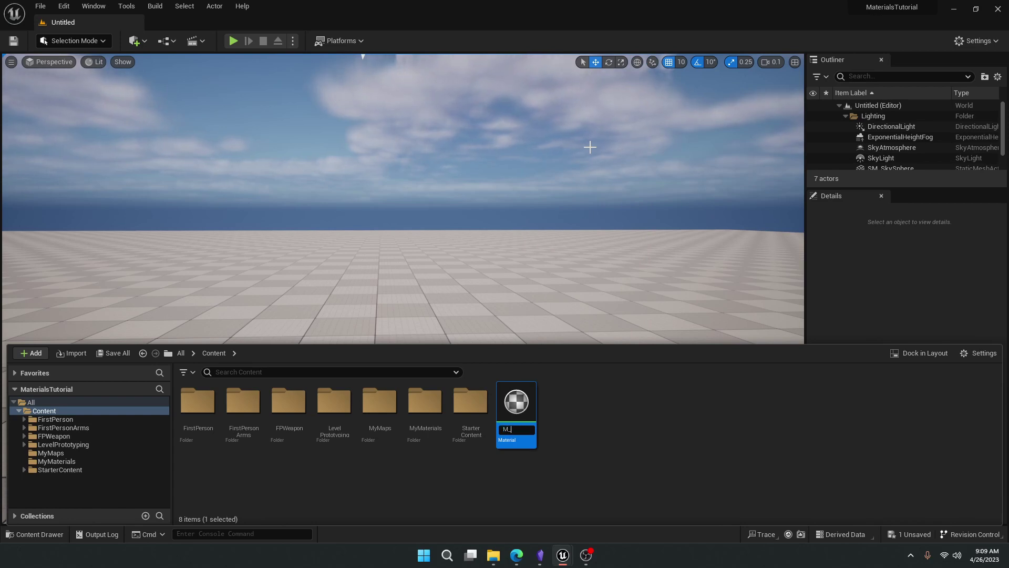
type("_TestingMaterial_01")
key("Return")
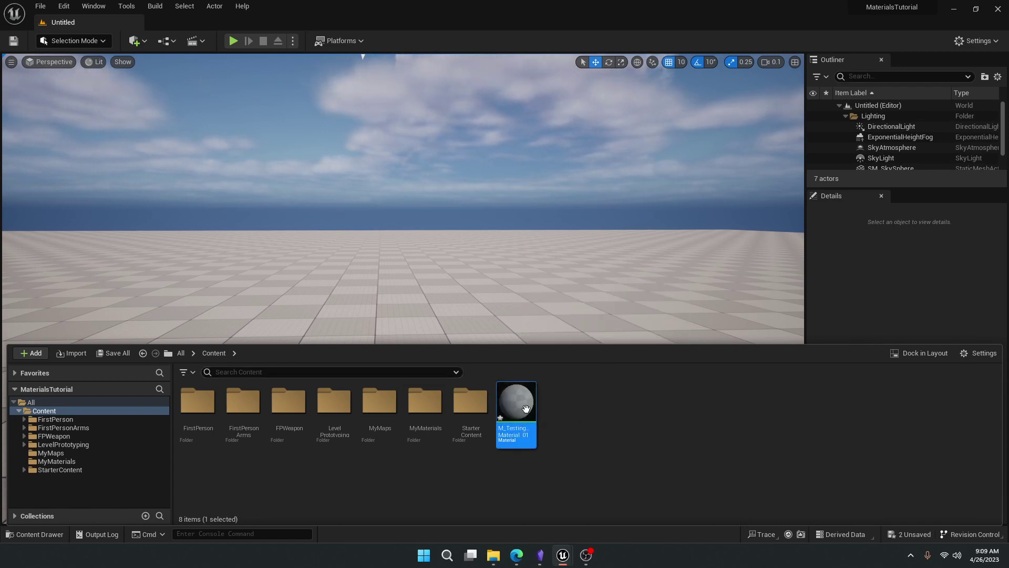
double_click(525, 407)
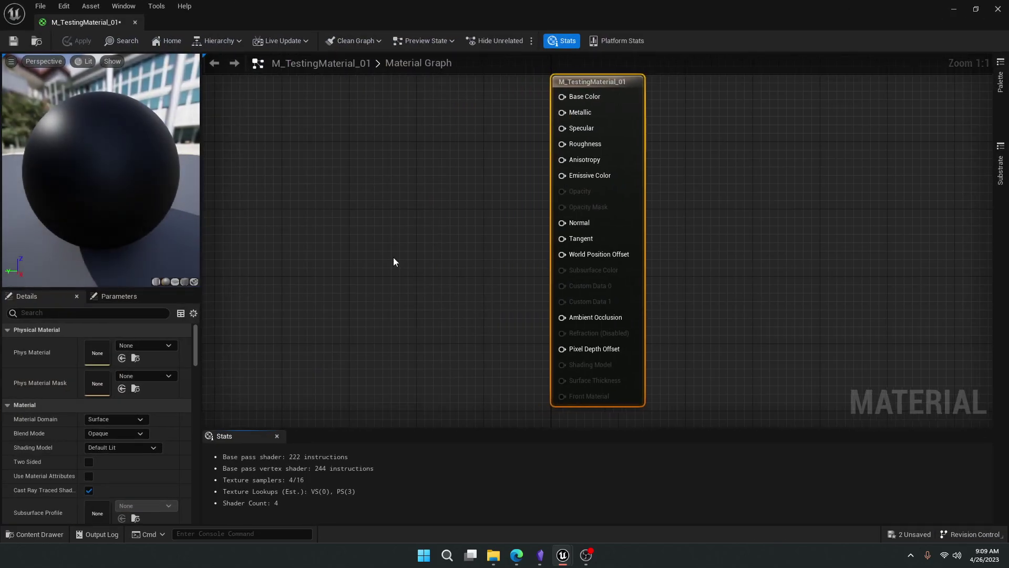
right_click_drag(342, 190, 462, 198)
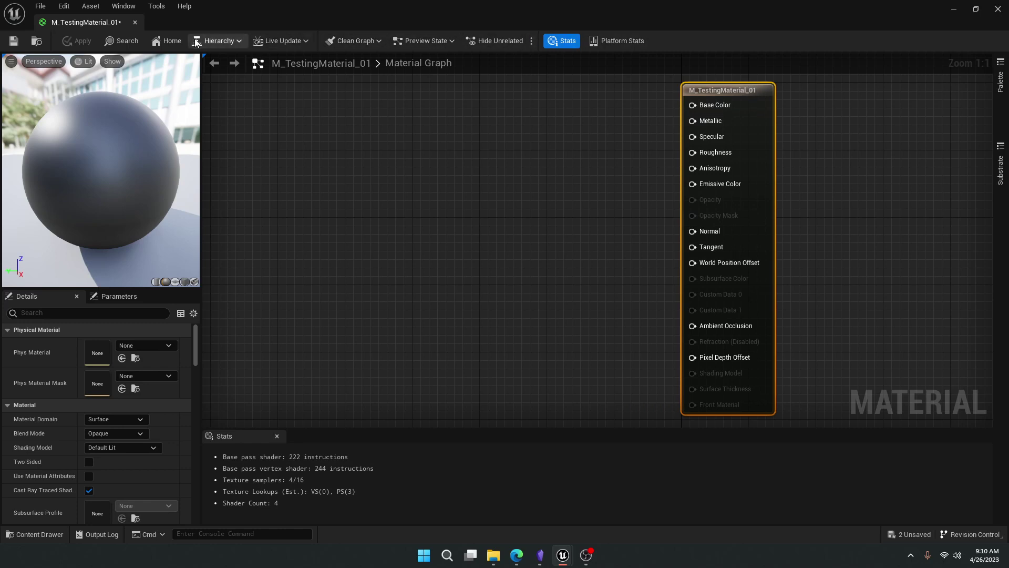
right_click_drag(567, 135, 577, 137)
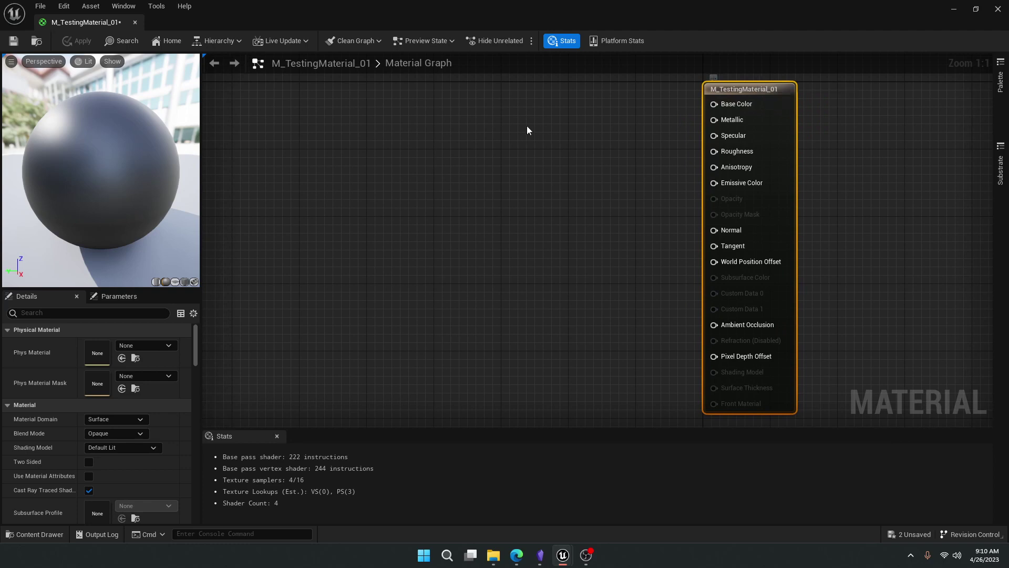
left_click(328, 276)
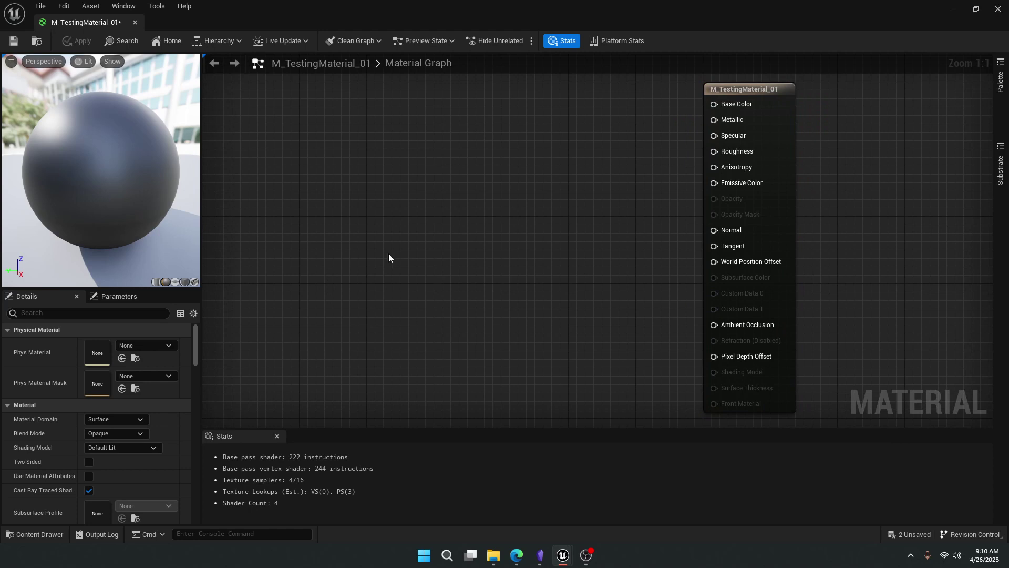
Search the node menu for 'vector 3' and add a Constant3Vector node to the graph.
right_click(363, 120)
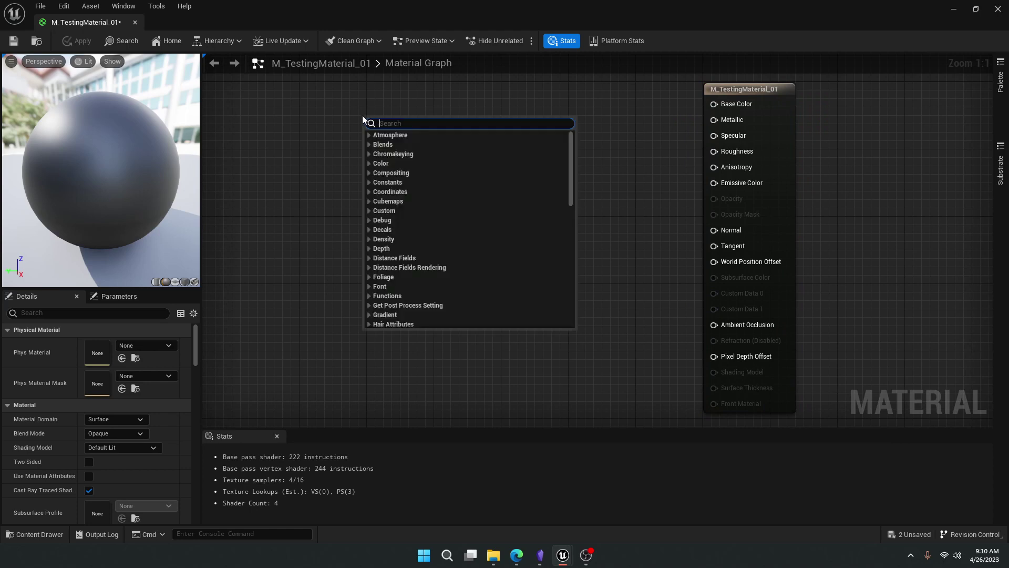
scroll(418, 237, "down", 7)
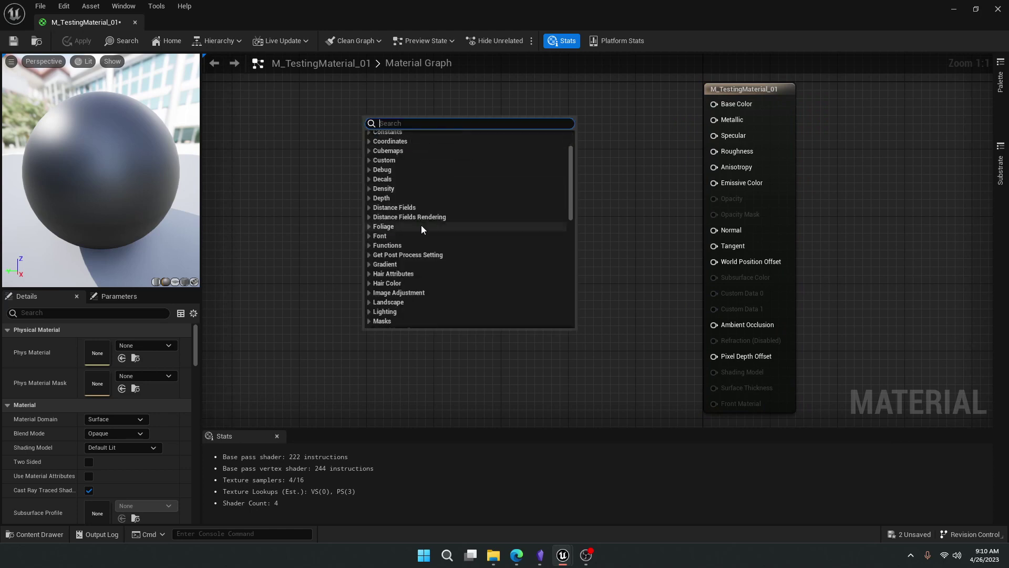
scroll(373, 227, "down", 8)
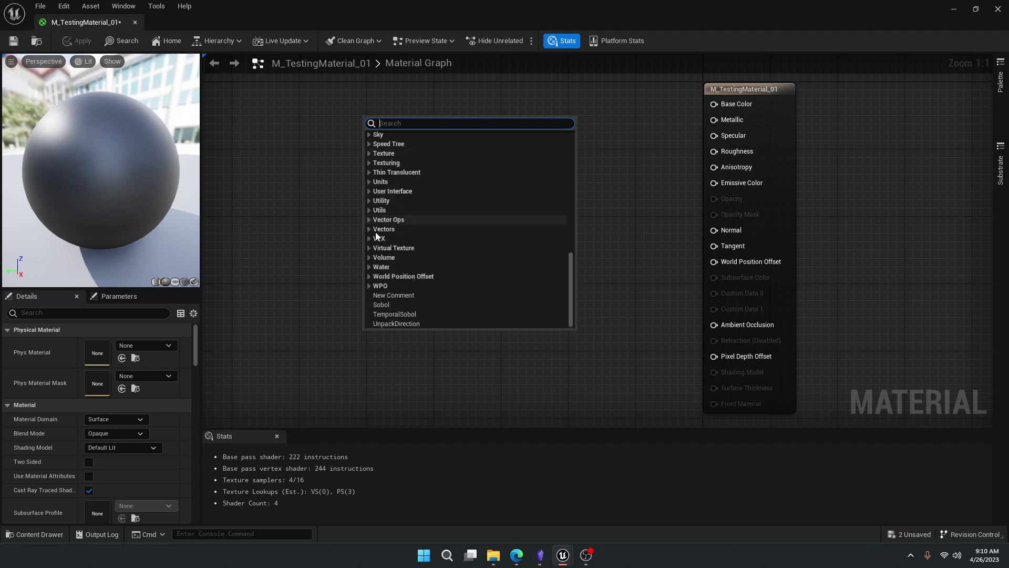
scroll(390, 254, "up", 3)
scroll(393, 238, "up", 5)
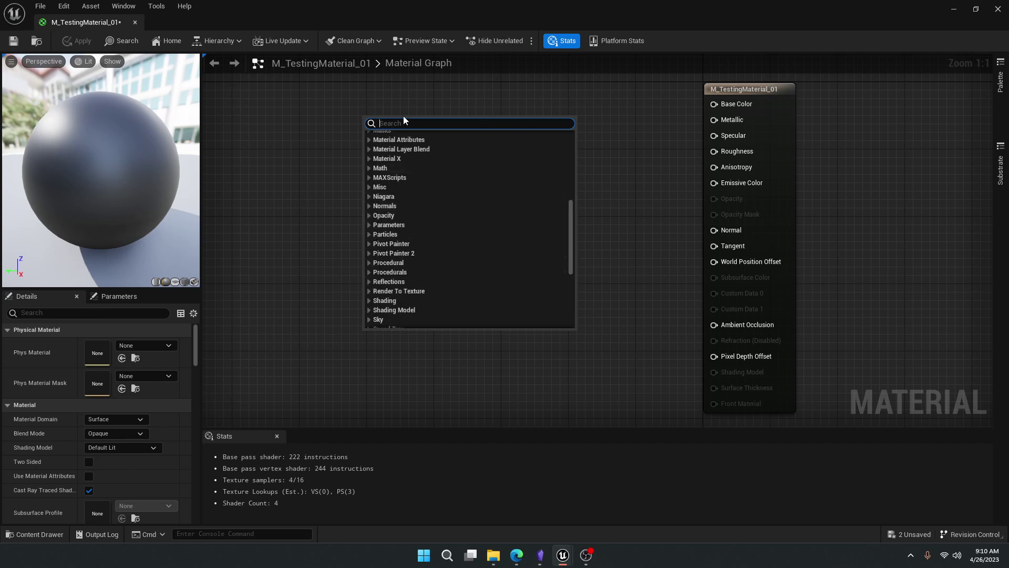
type("vec")
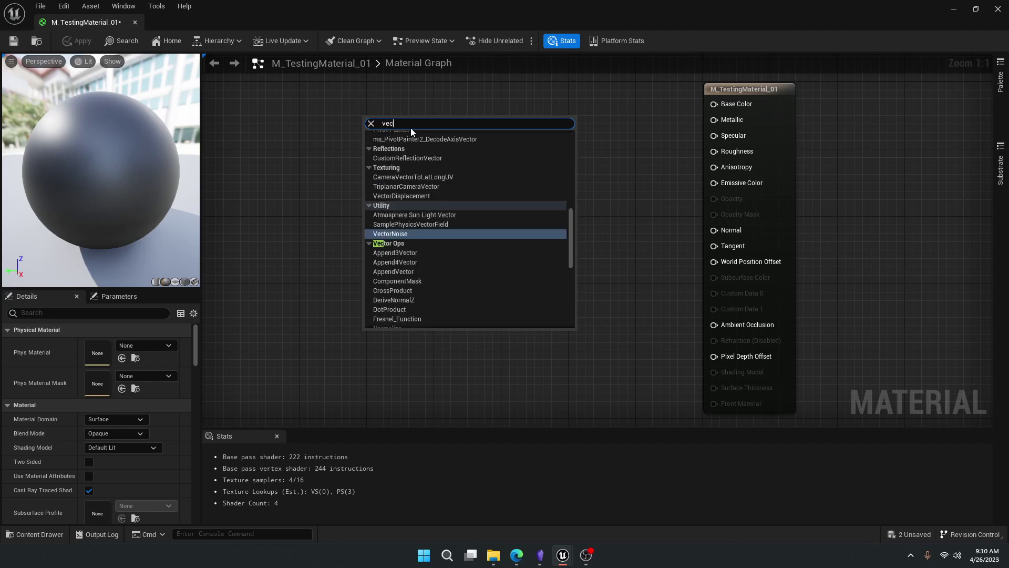
type("tor 3")
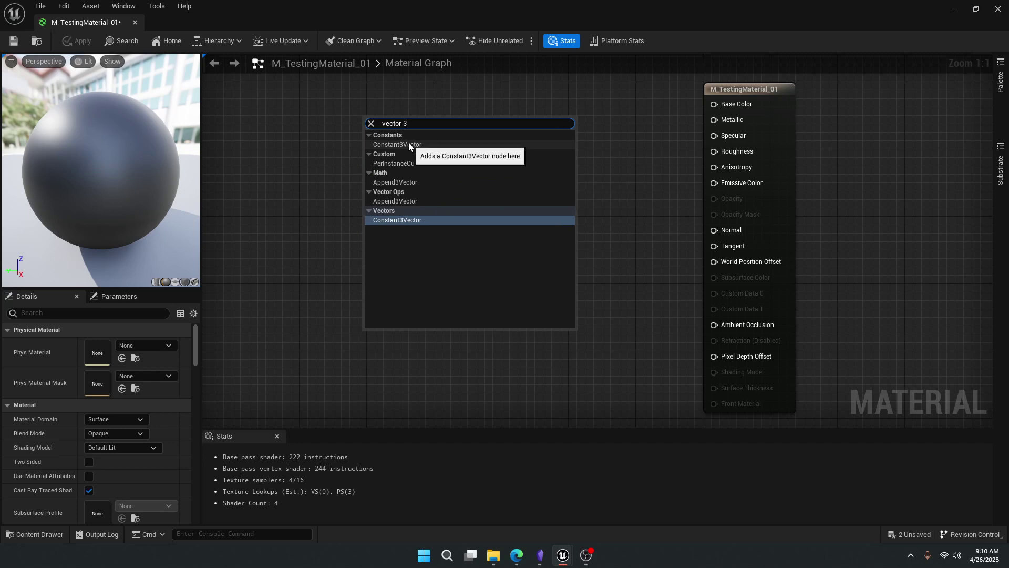
key("Escape")
left_click(408, 147)
Position the Constant3Vector node to the left of the material output node.
left_click_drag(409, 123, 387, 108)
right_click_drag(503, 197, 487, 212)
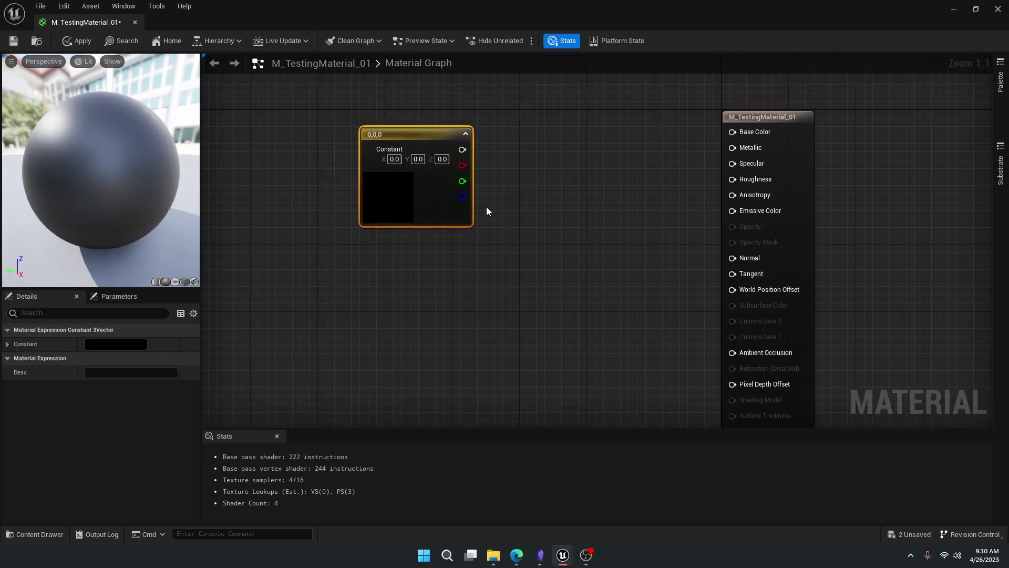
left_click_drag(432, 148, 488, 132)
right_click_drag(669, 161, 602, 134)
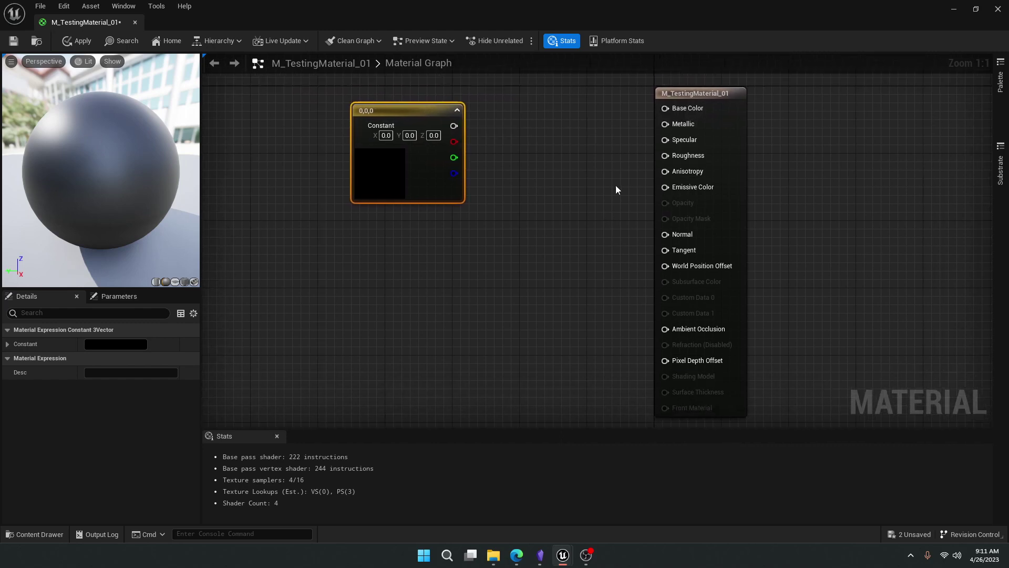
left_click(684, 109)
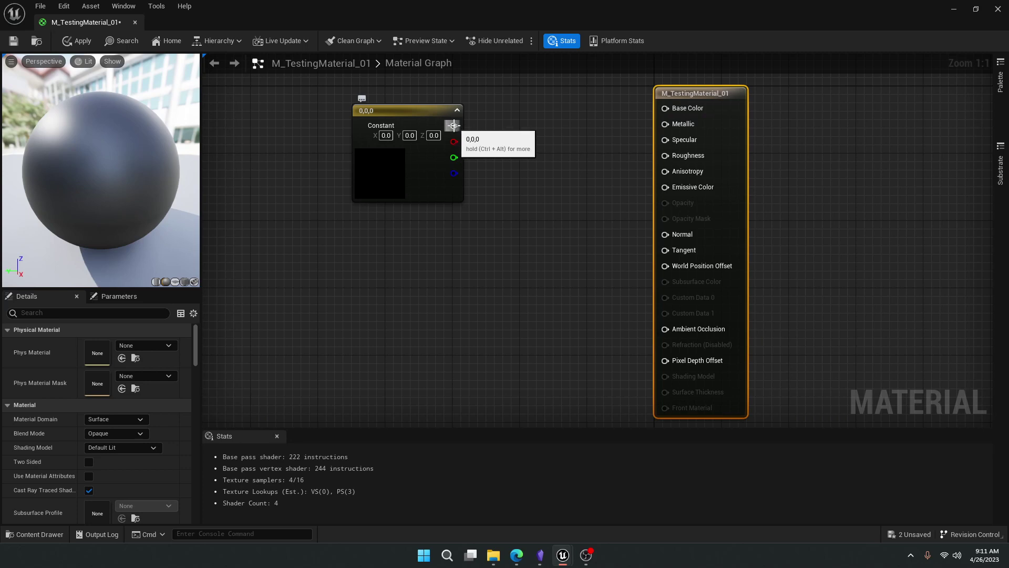
Wire the Constant3Vector output into Base Color, turning the preview sphere black.
left_click_drag(453, 126, 667, 112)
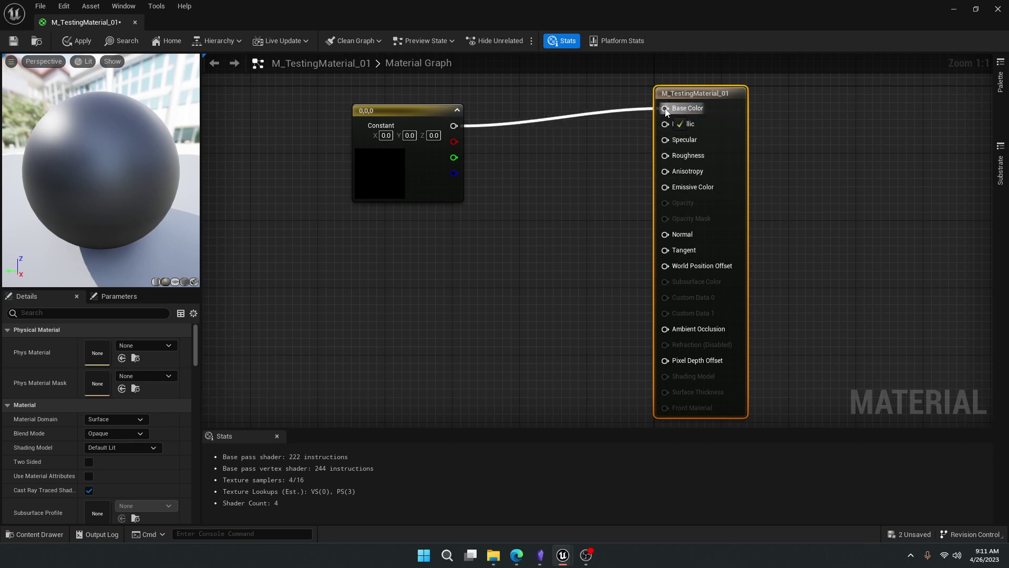
left_click_drag(667, 112, 667, 110)
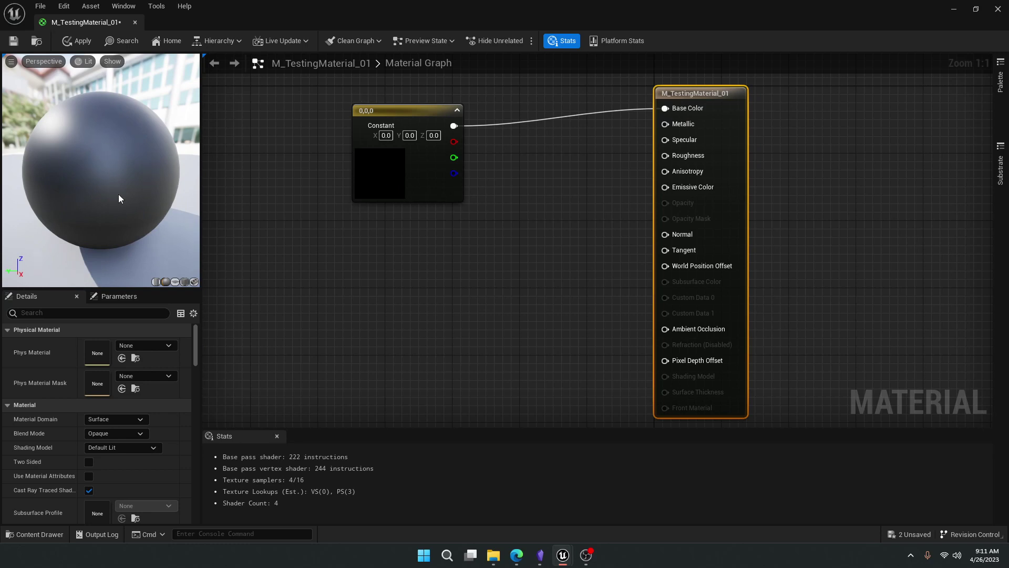
left_click_drag(100, 166, 126, 167)
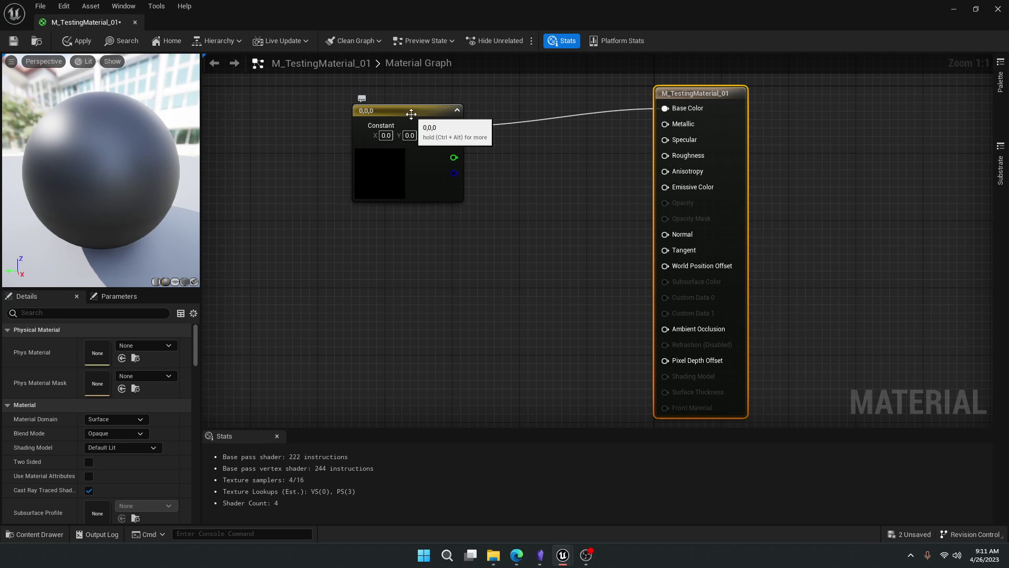
left_click(411, 114)
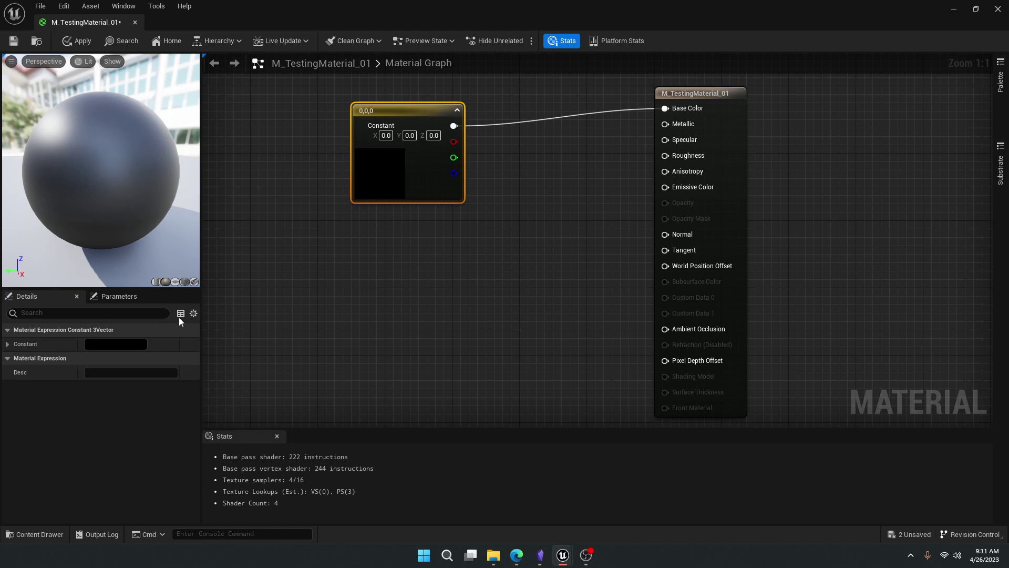
left_click(390, 235)
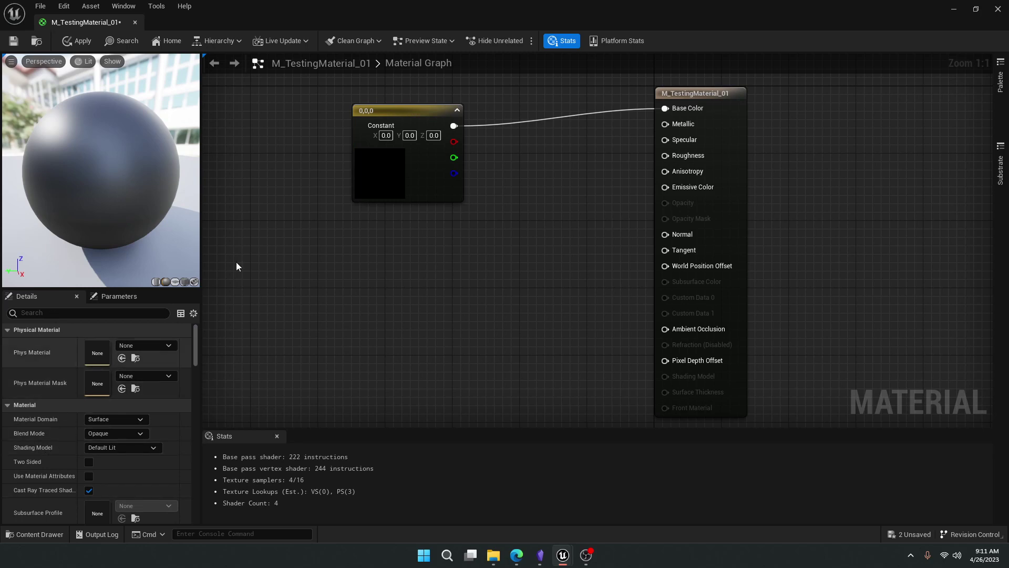
left_click(433, 185)
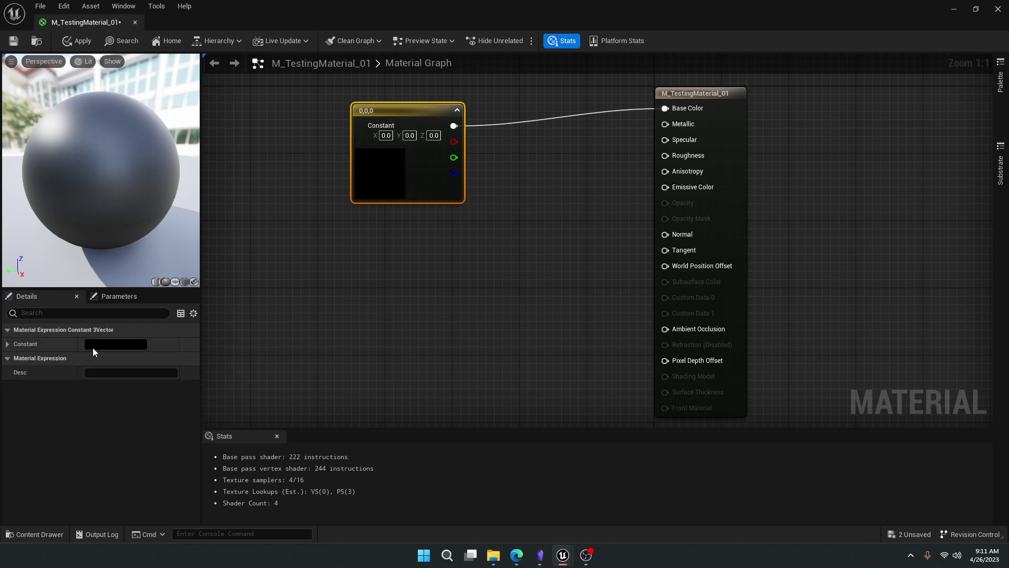
Set the Constant3Vector colour to bright red (0.865, 0.0045, 0.0045) in the Color Picker.
left_click(109, 344)
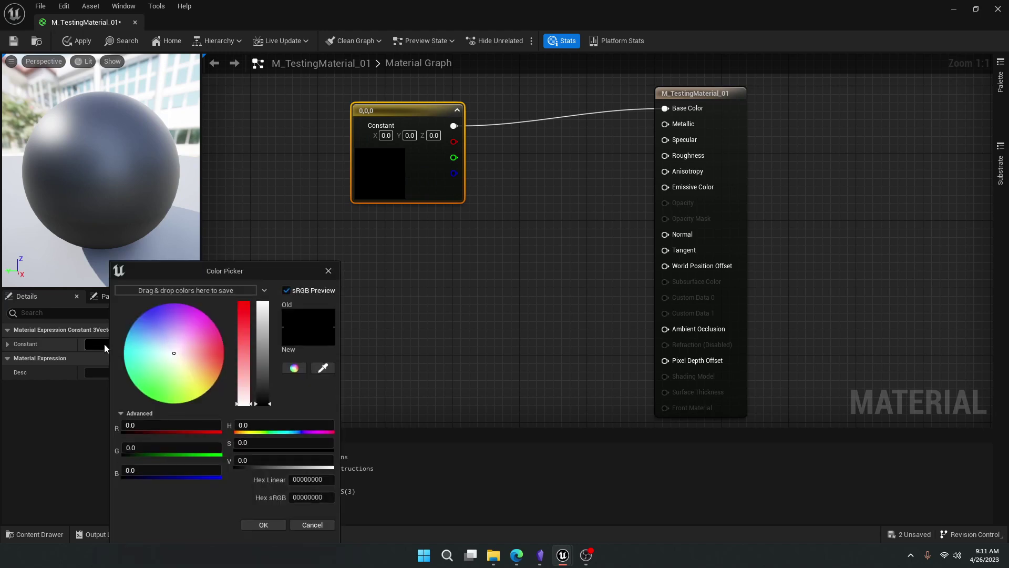
left_click_drag(247, 345, 246, 307)
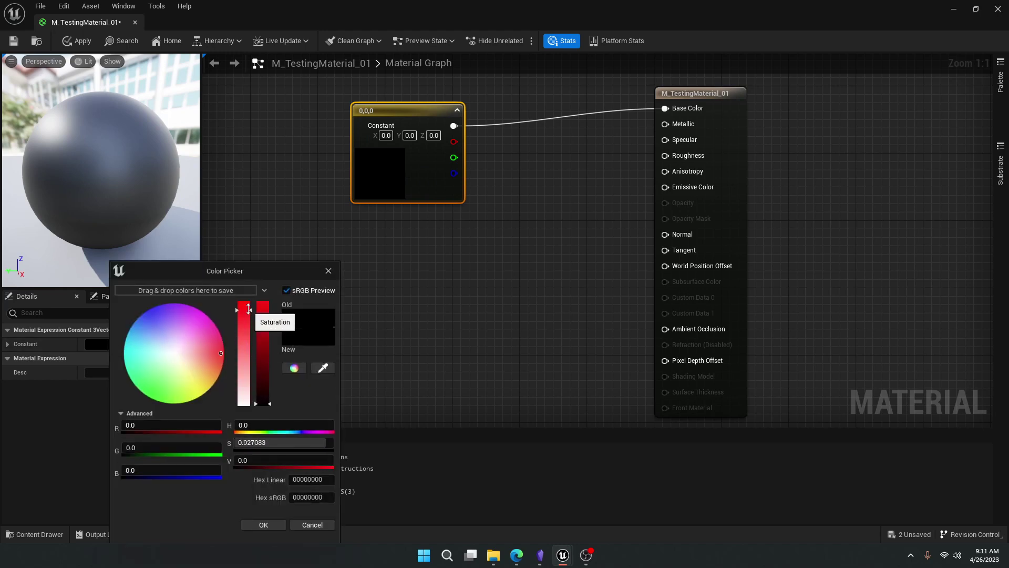
left_click(264, 352)
left_click_drag(264, 352, 264, 314)
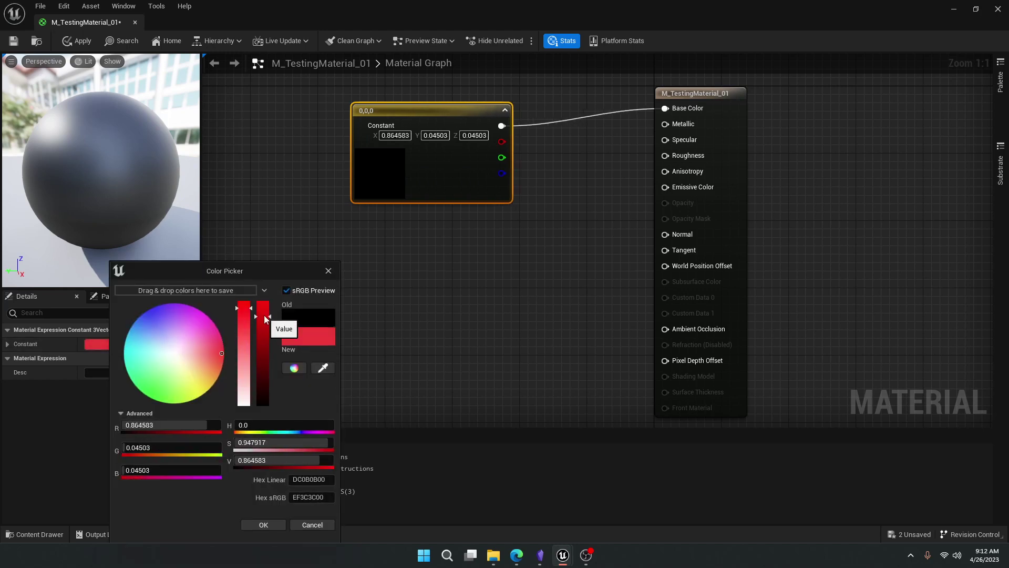
left_click(243, 303)
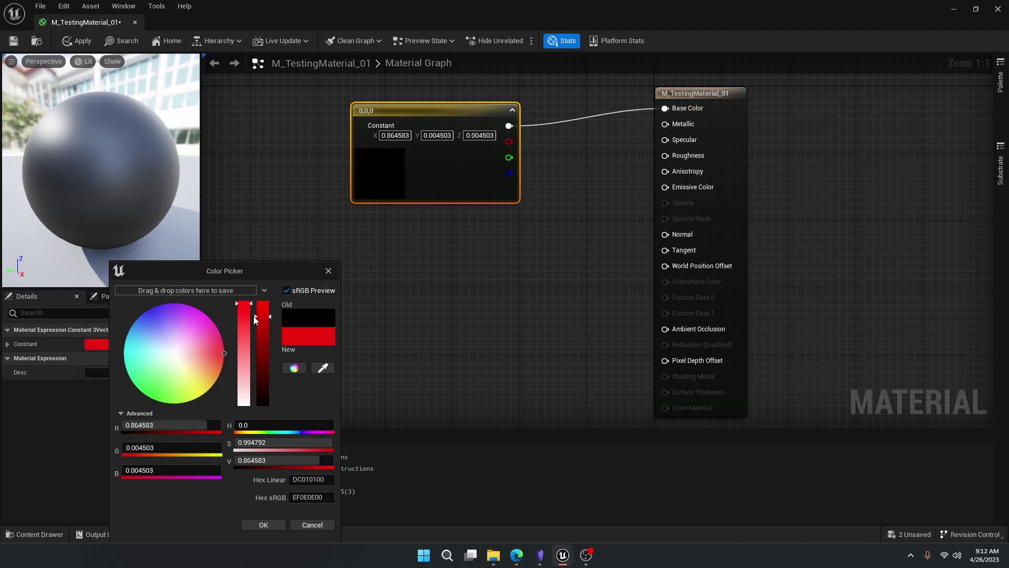
left_click(272, 525)
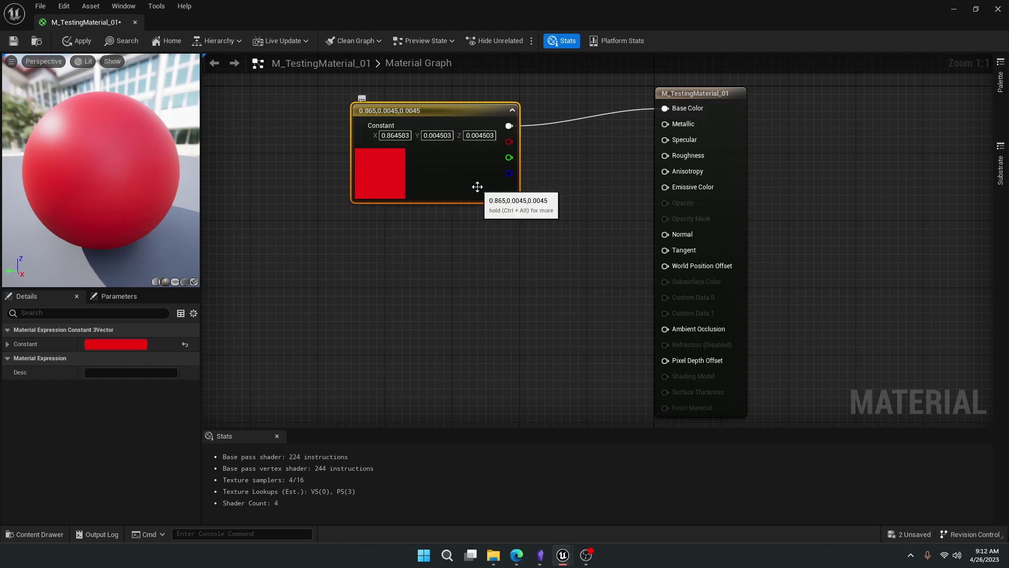
left_click_drag(444, 112, 436, 103)
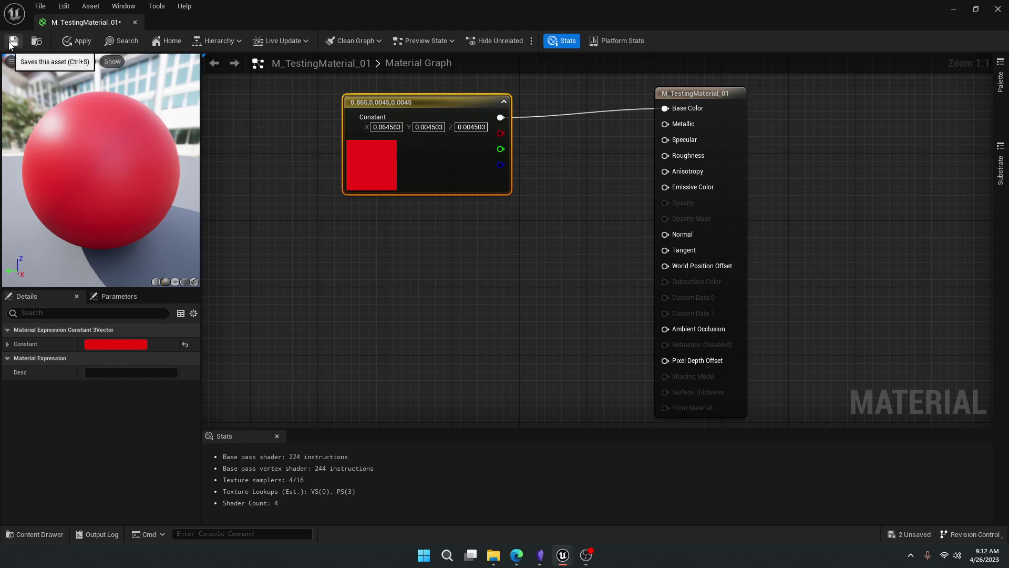
Apply the red colour change to M_TestingMaterial_01 and close the material editor.
left_click(72, 42)
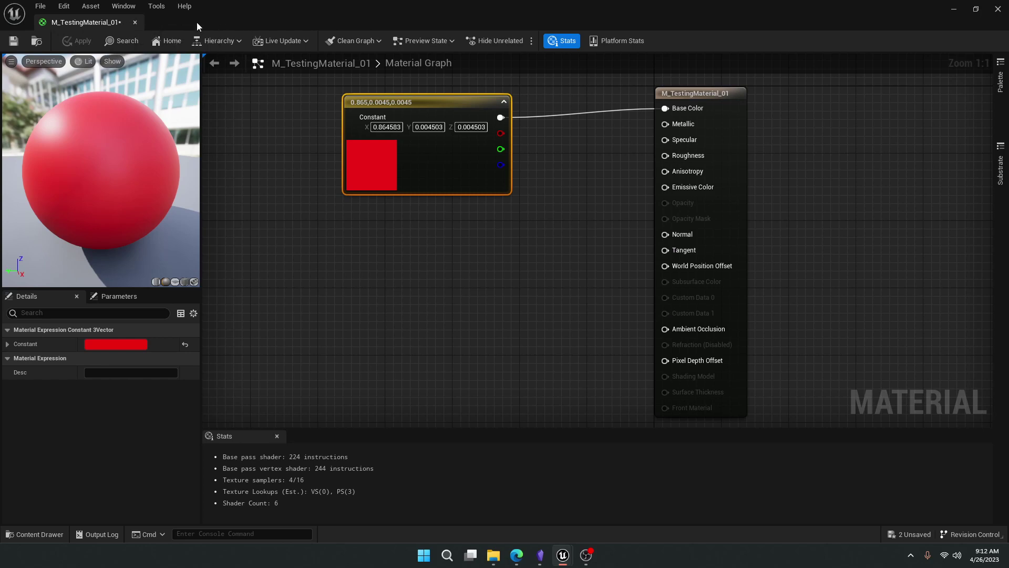
left_click(135, 23)
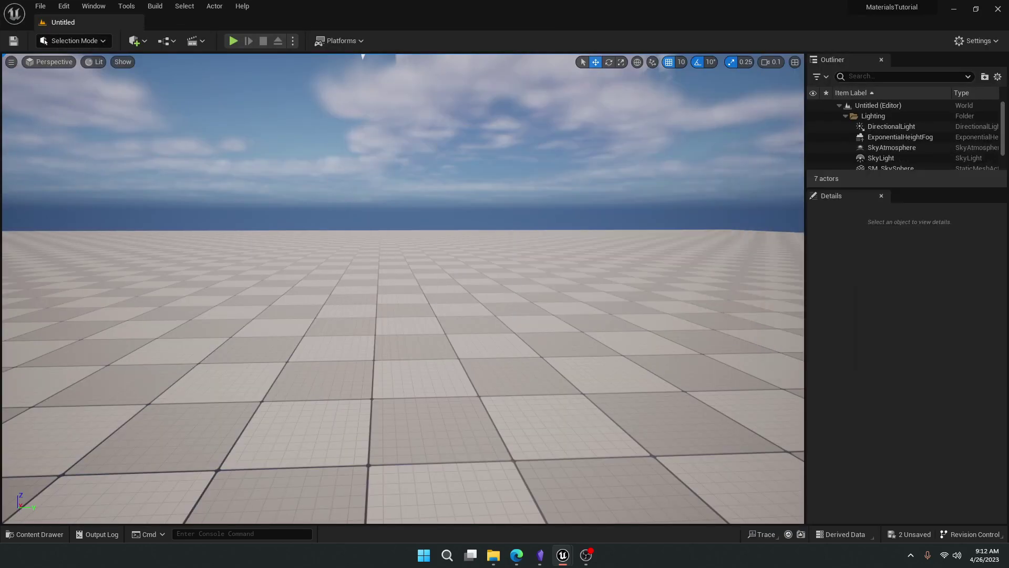
Add a Cube from Quickly Add > Shapes and lift it above the floor.
right_click_drag(243, 273, 393, 256)
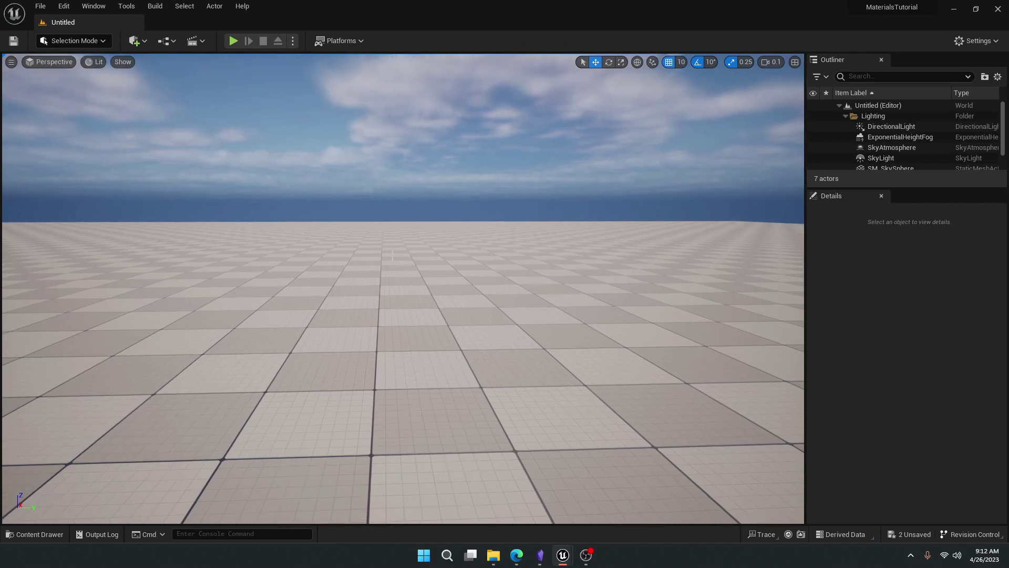
left_click(145, 42)
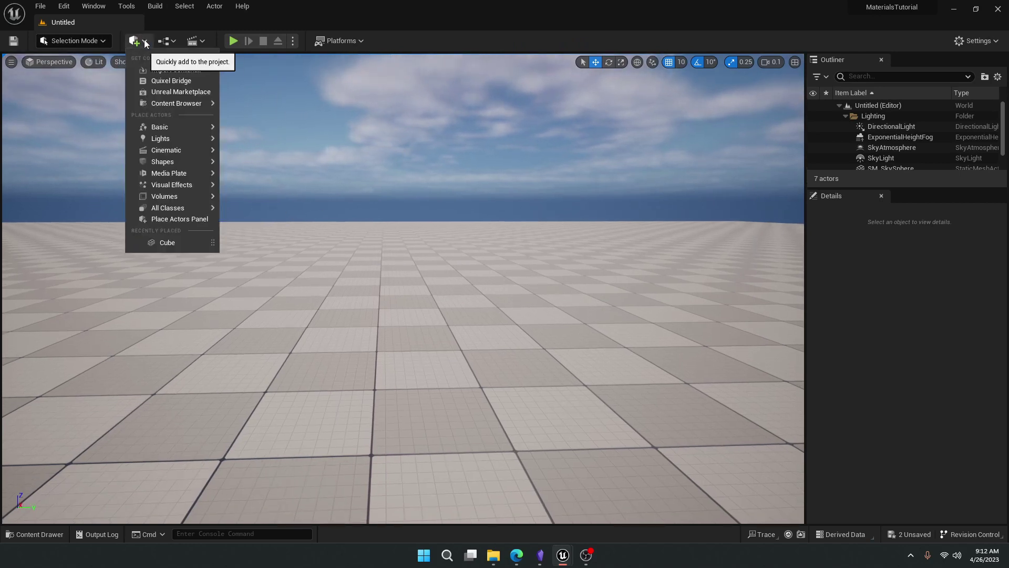
mouse_move(181, 162)
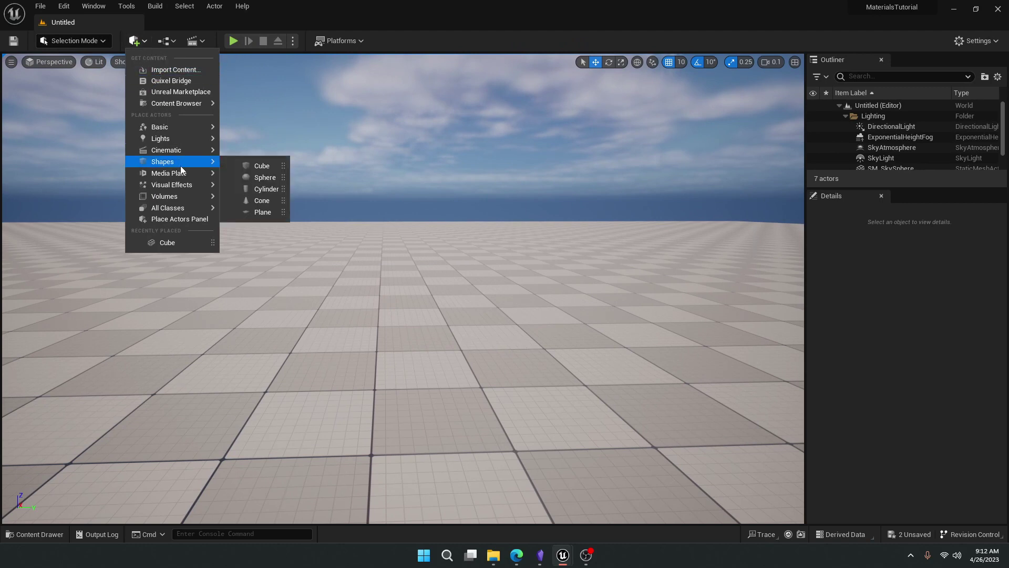
left_click(269, 163)
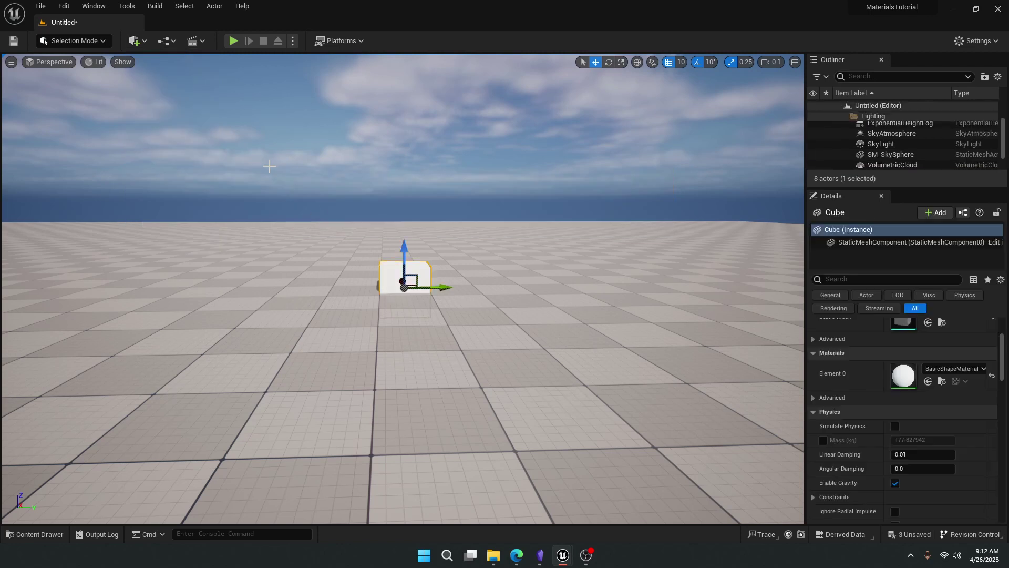
left_click_drag(401, 261, 402, 216)
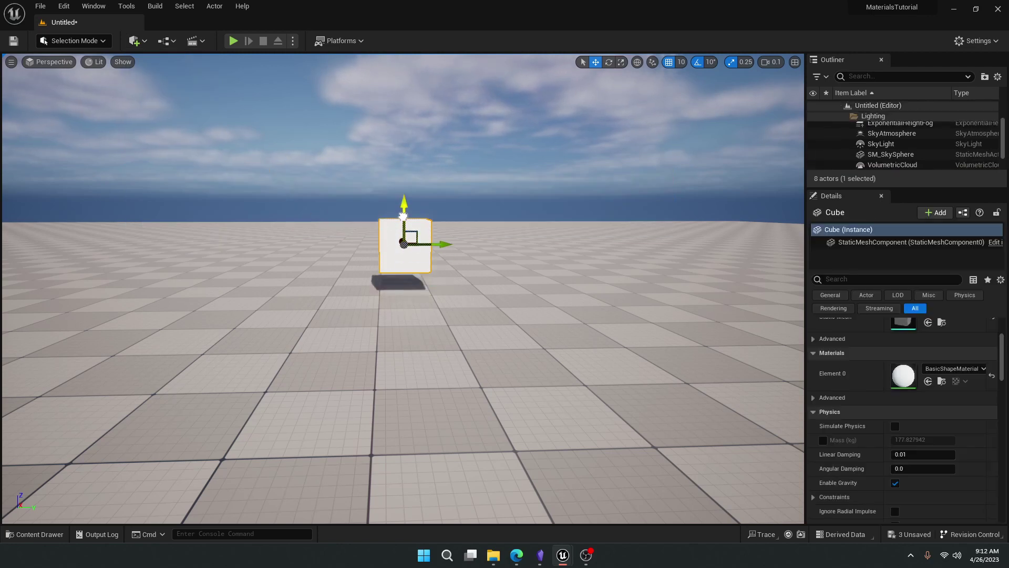
scroll(847, 374, "up", 3)
scroll(848, 371, "up", 1)
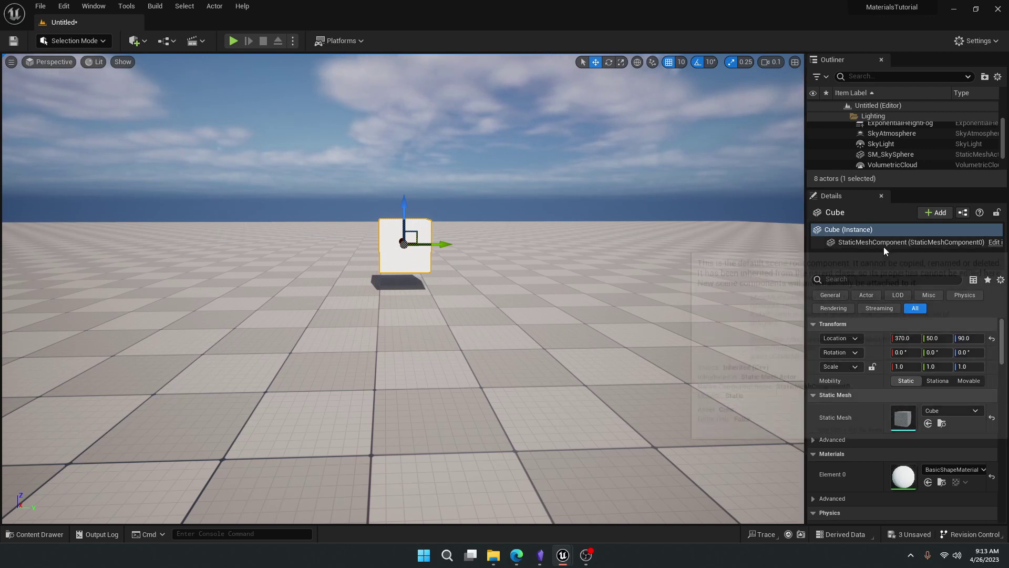
scroll(865, 397, "down", 1)
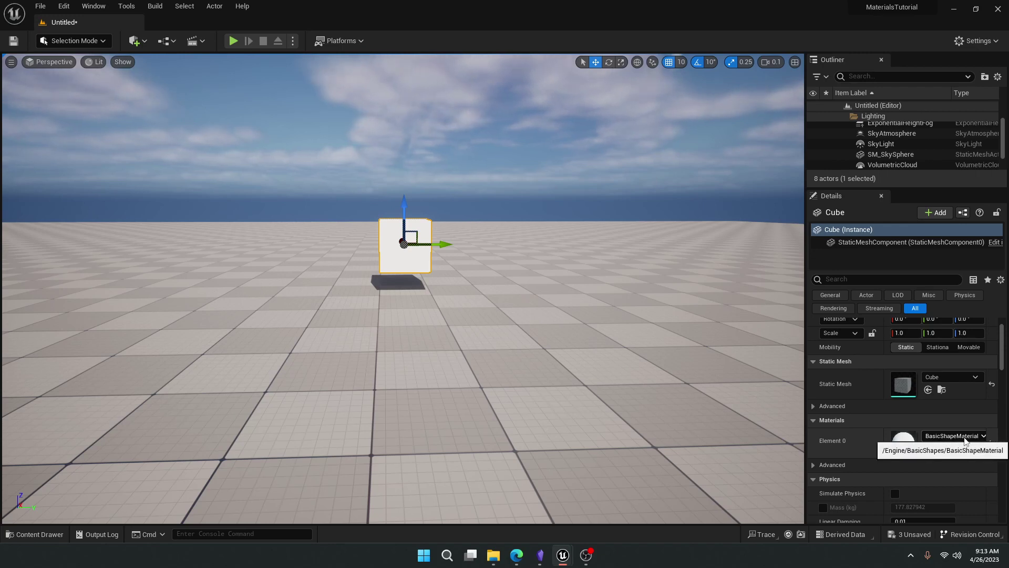
Assign M_TestingMaterial_01 to the cube's Element 0 slot and move the camera closer.
left_click(965, 440)
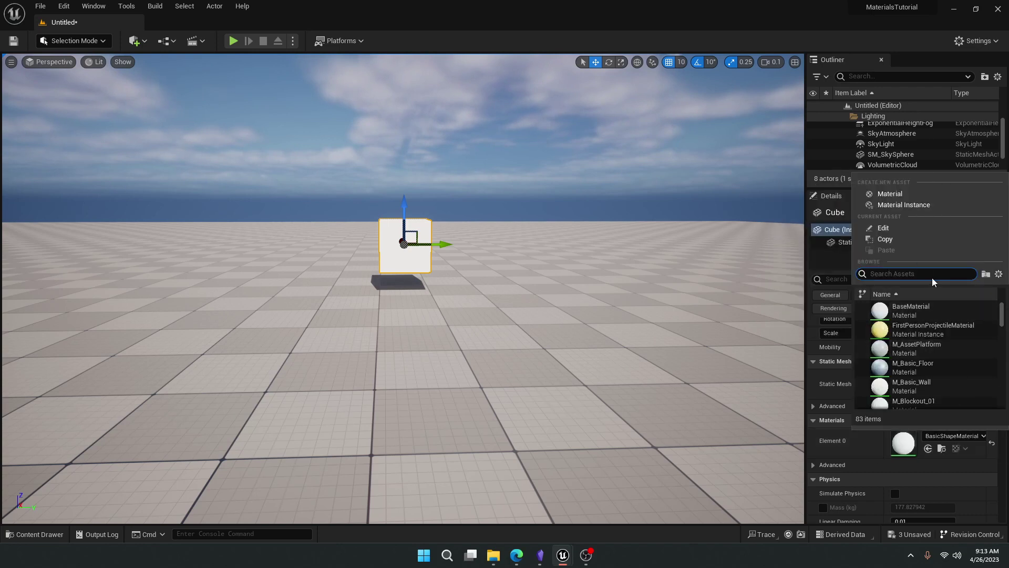
type("M_te")
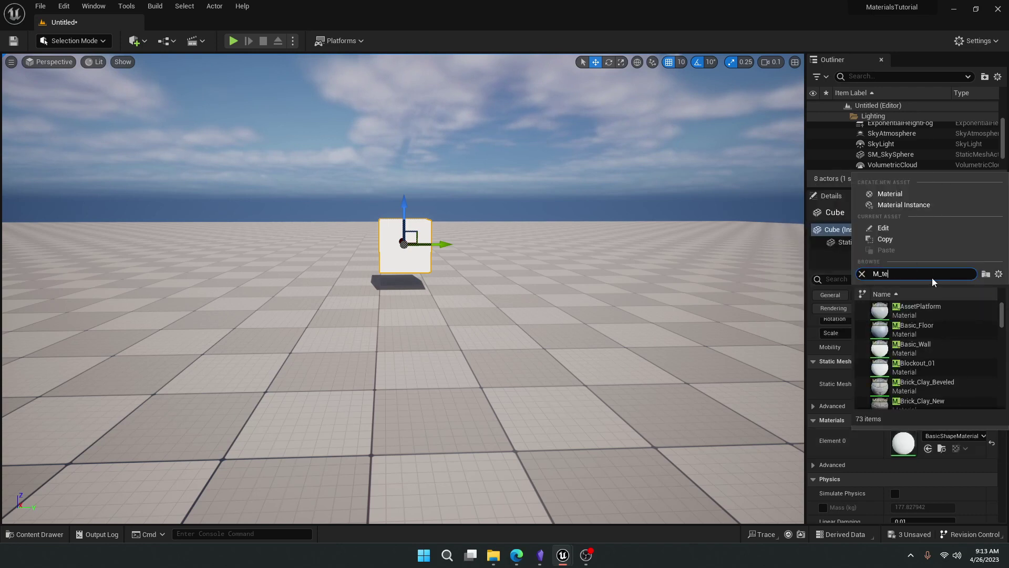
type("stin")
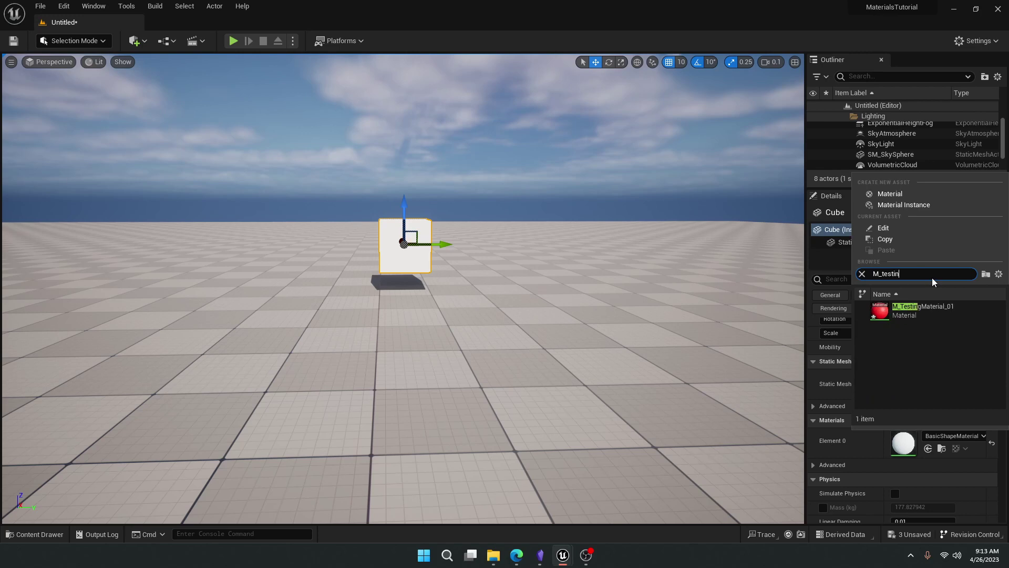
left_click(931, 314)
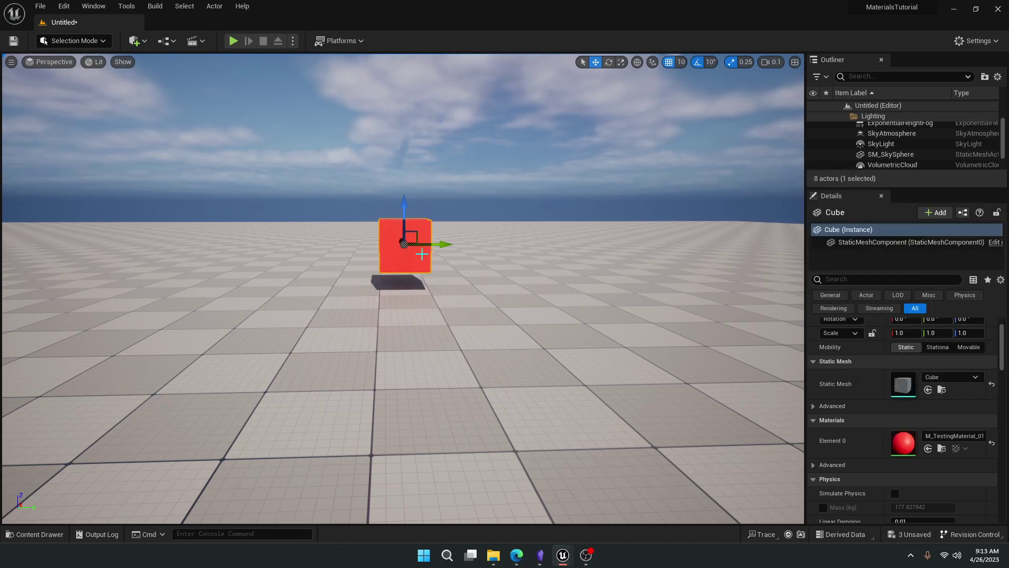
right_click_drag(477, 231, 313, 68)
scroll(379, 68, "up", 3)
key("w")
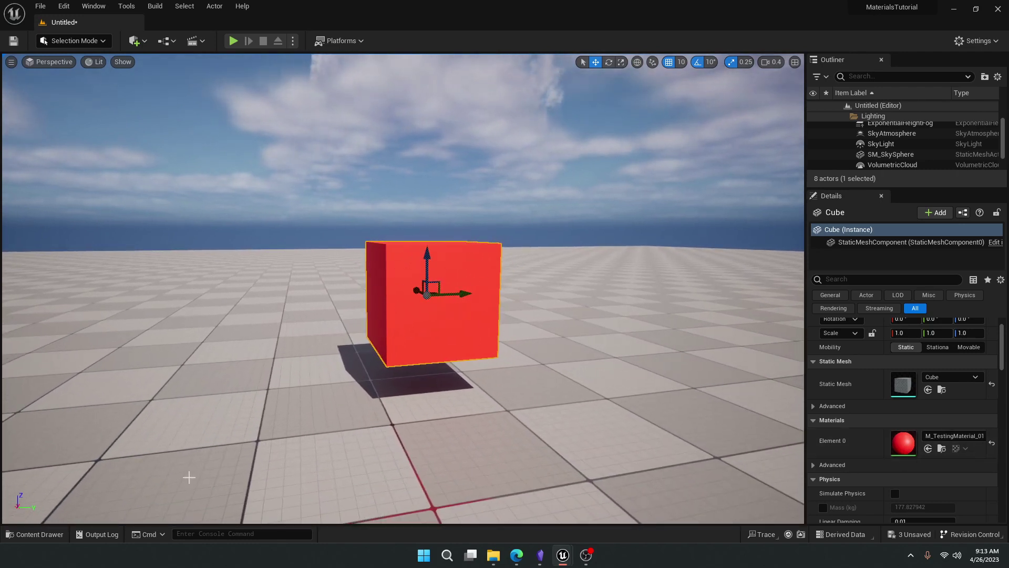
left_click(21, 534)
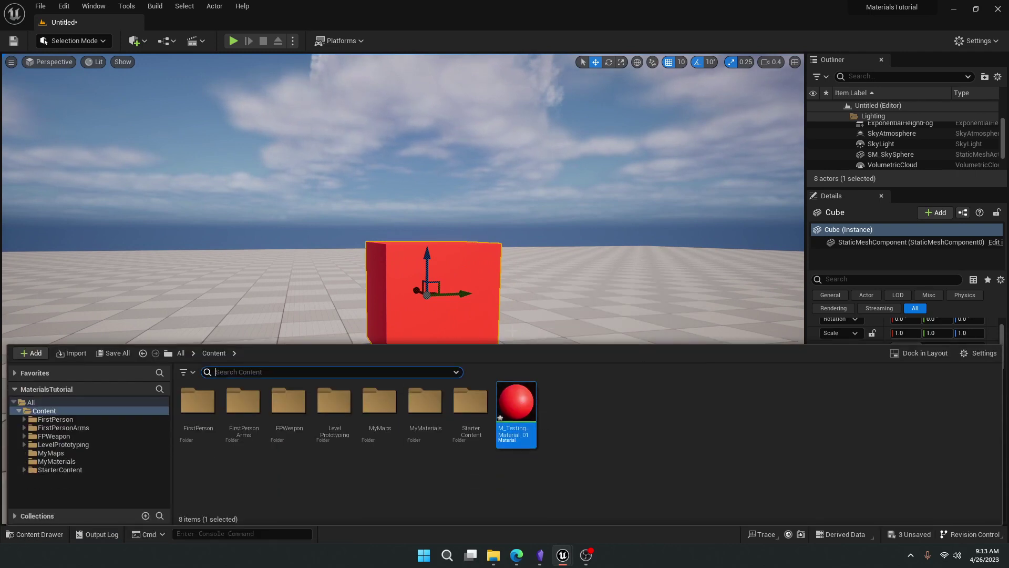
left_click(31, 535)
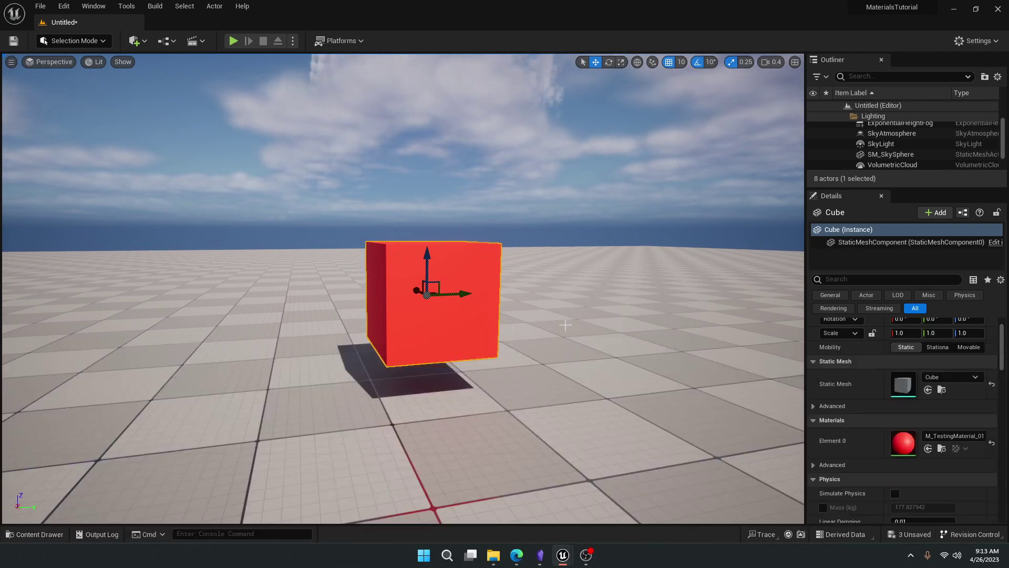